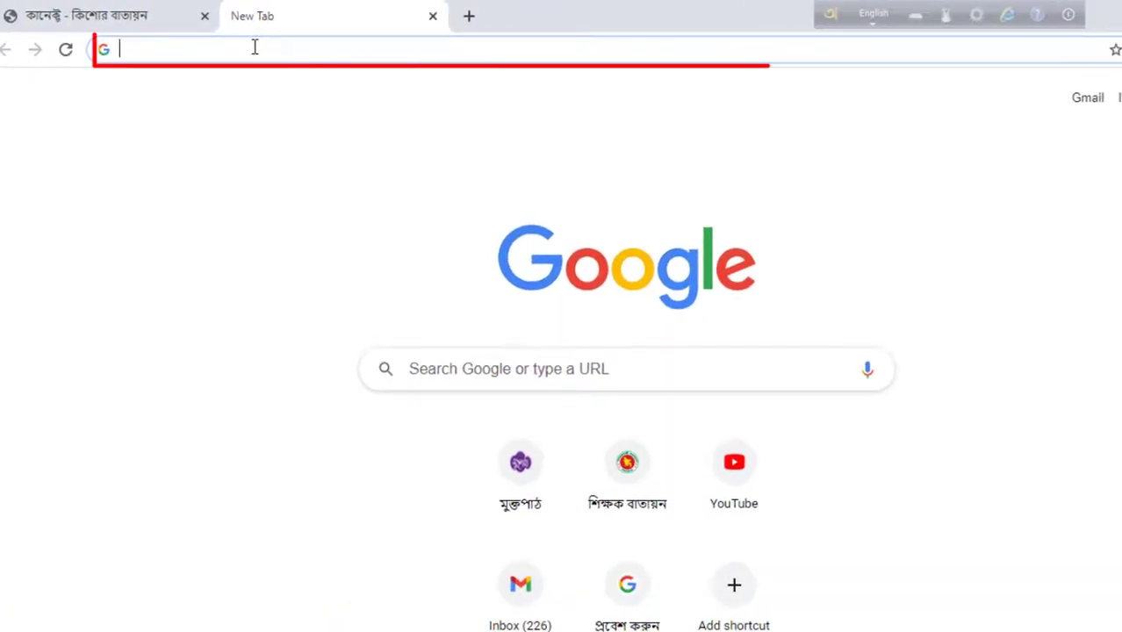
click(255, 47)
right_click(255, 47)
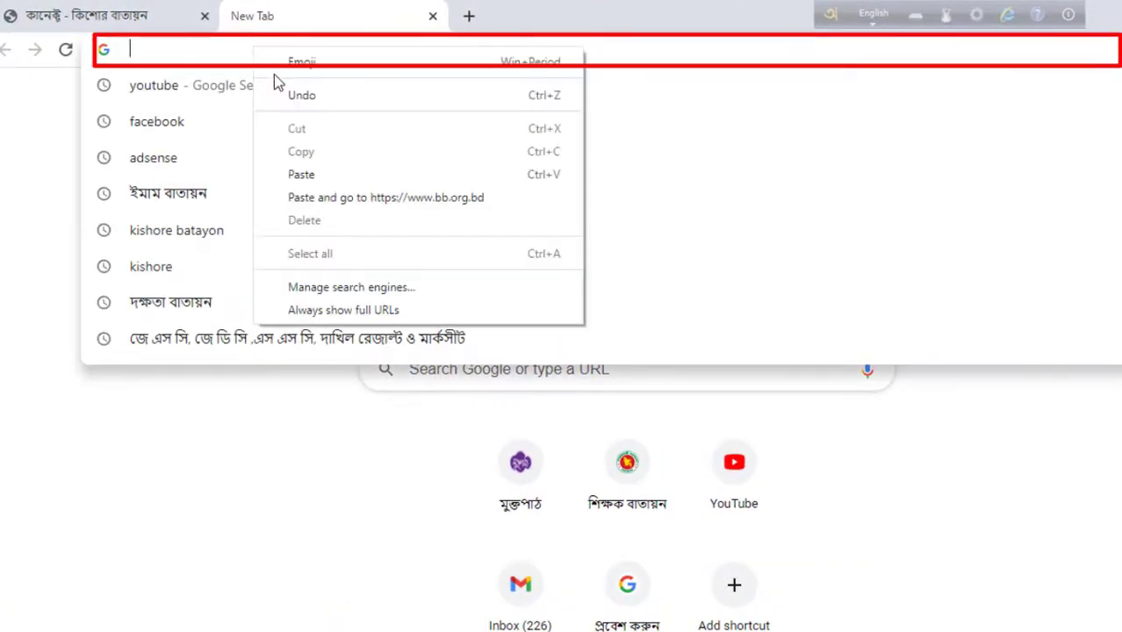
click(296, 176)
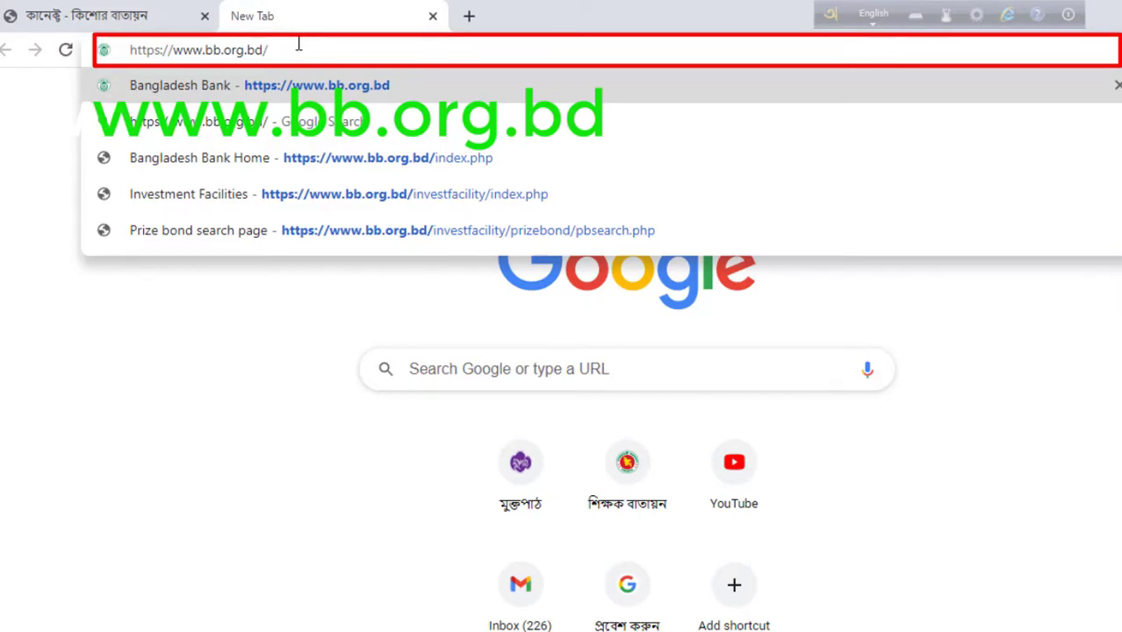
key(Return)
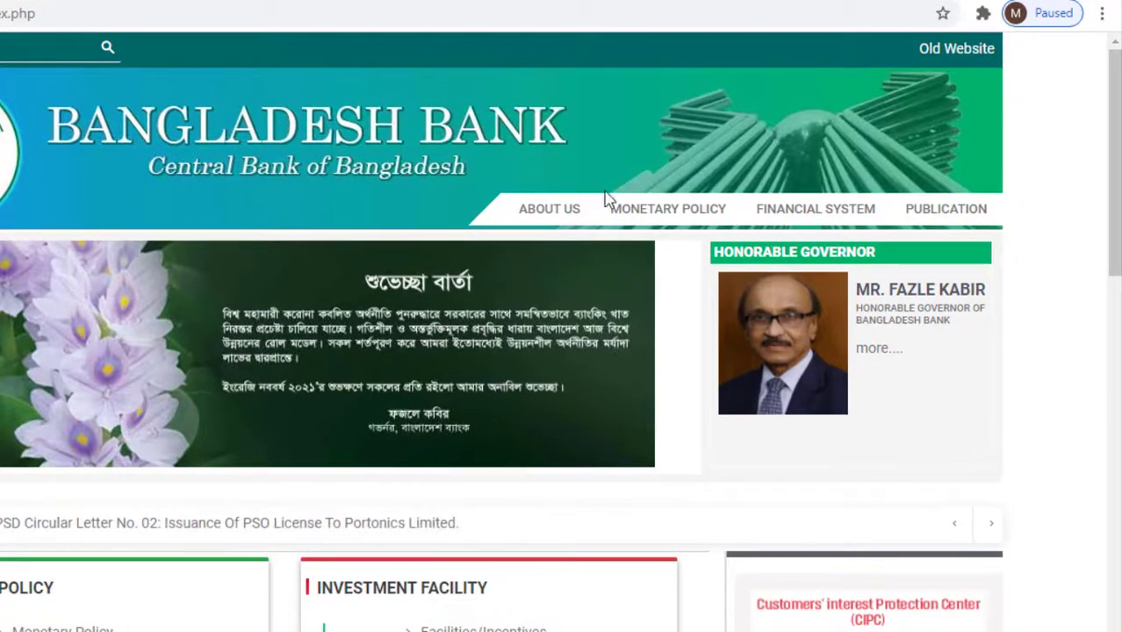
- Preview the Monetary Policy, Financial System and Publication menus on the home page
mouse_move(647, 224)
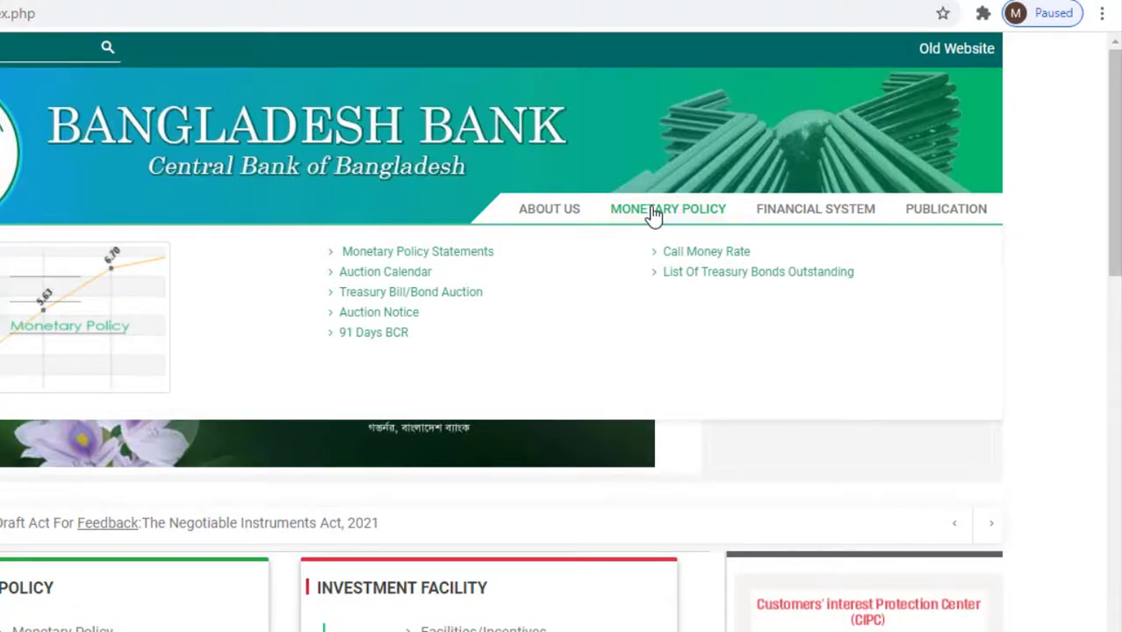
mouse_move(832, 215)
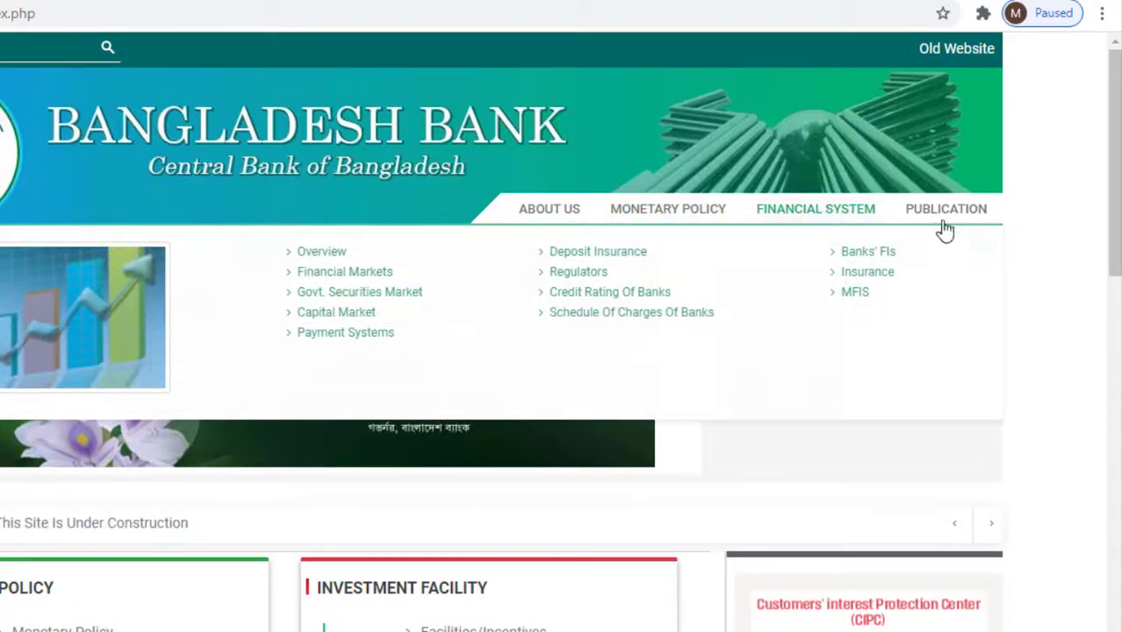
mouse_move(962, 221)
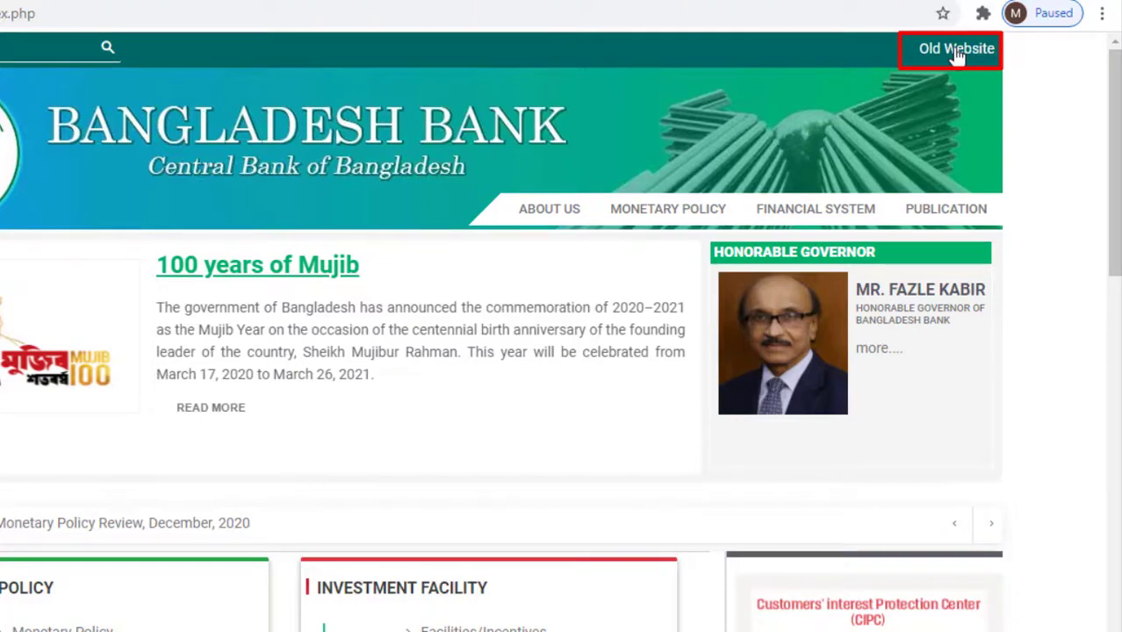
- Switch to the old Bangladesh Bank website and open its Investment facilities page
click(958, 51)
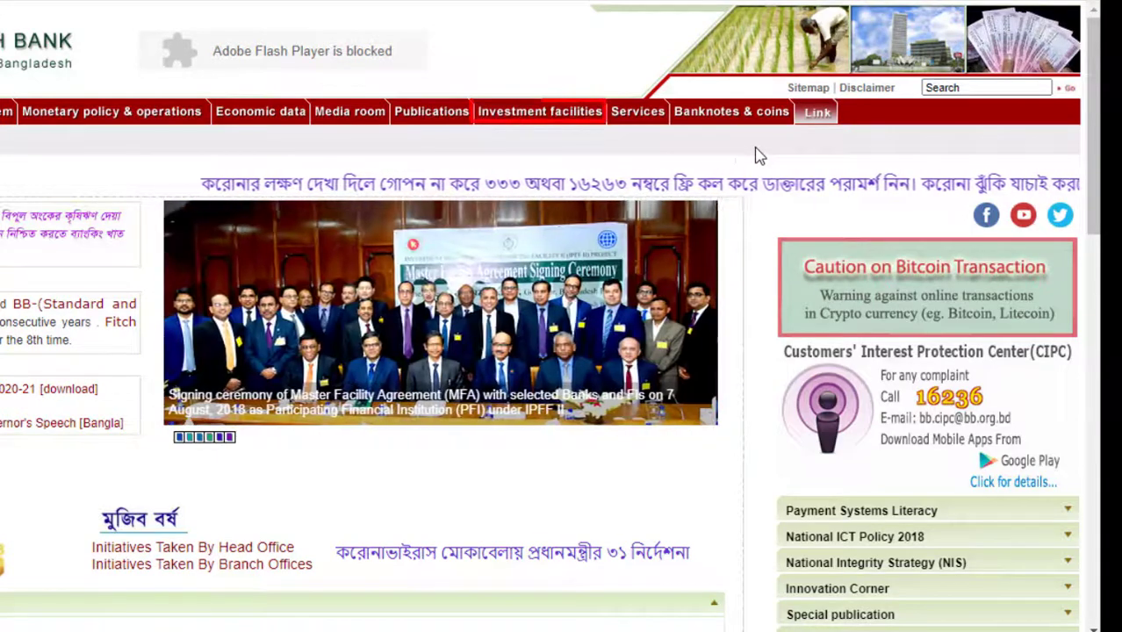
mouse_move(558, 123)
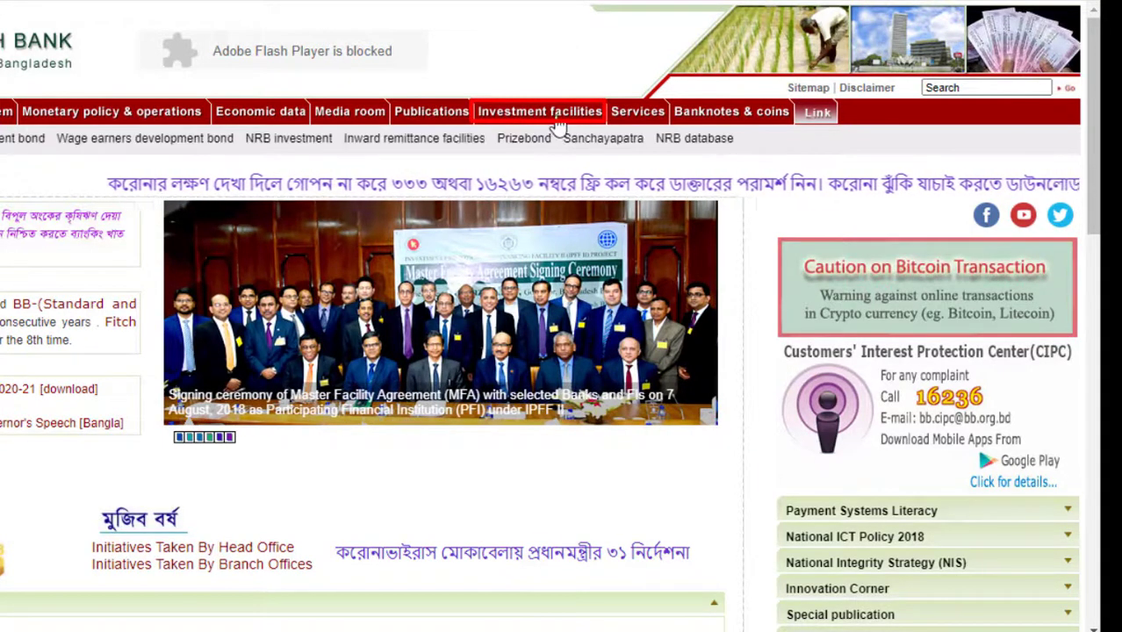
click(558, 123)
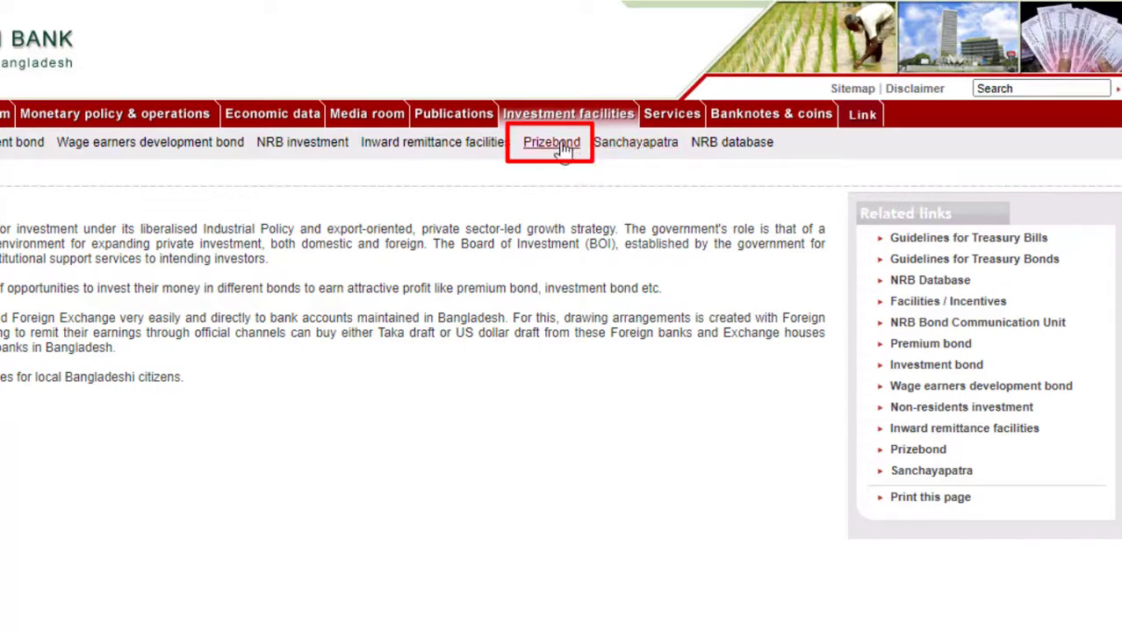
- Open the Prizebond search page, autofill Enter Number with a saved number list, and minimize Chrome
click(563, 148)
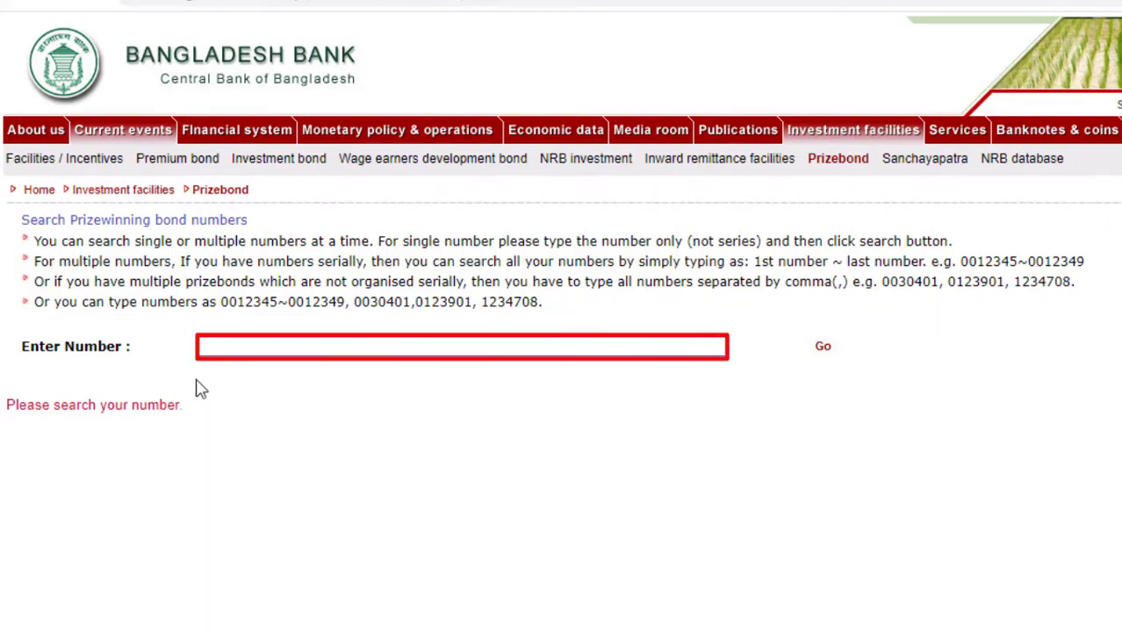
click(261, 348)
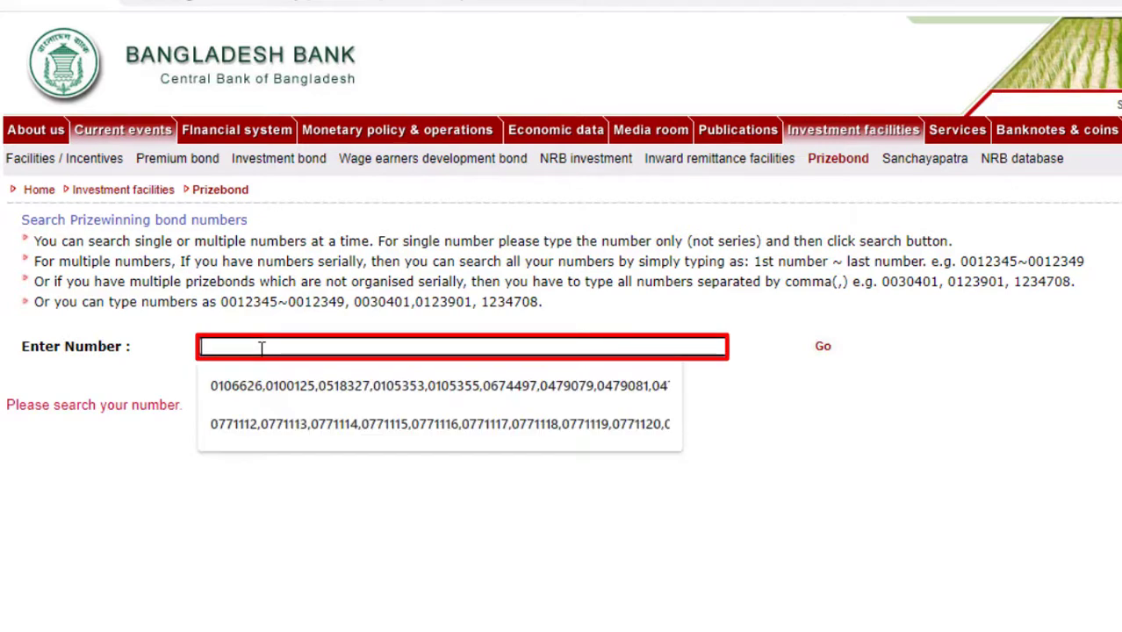
click(275, 400)
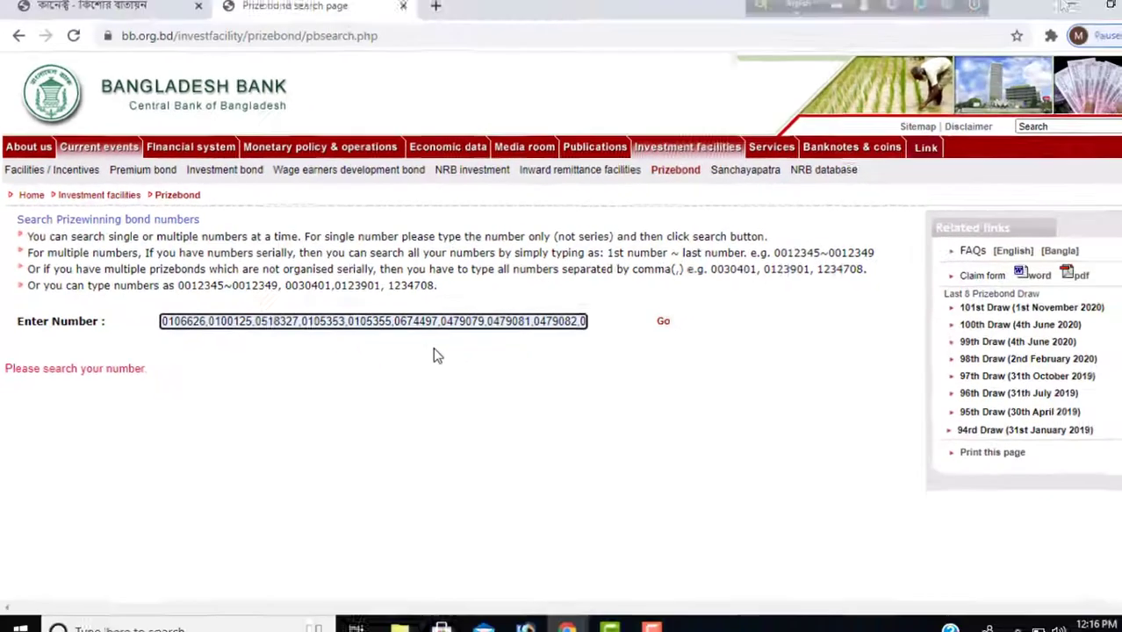
click(1027, 11)
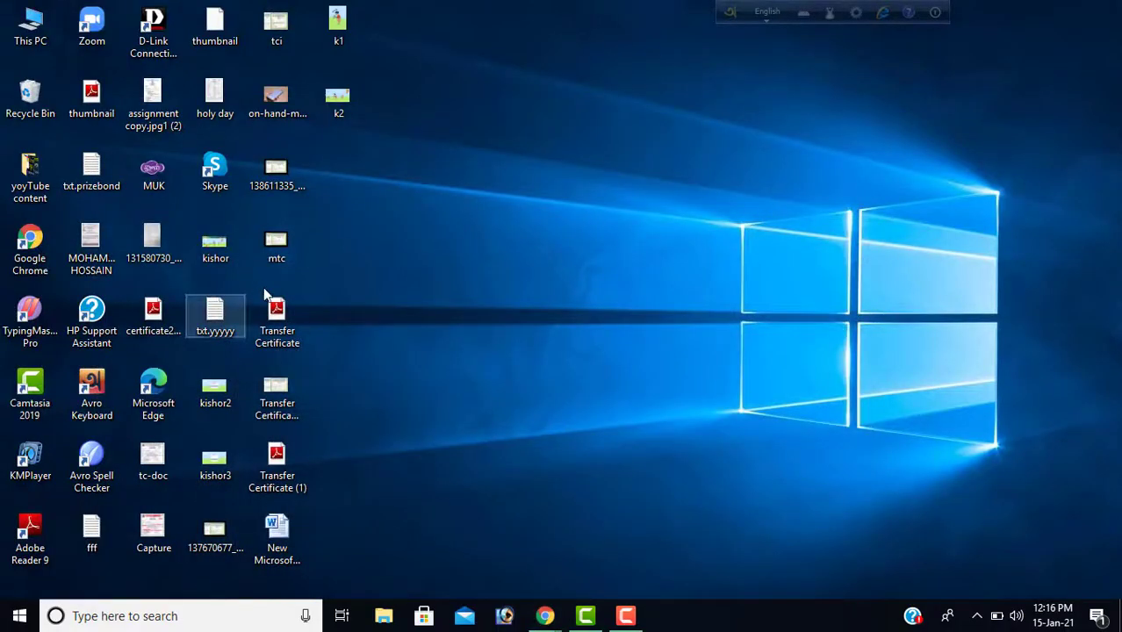
double_click(92, 171)
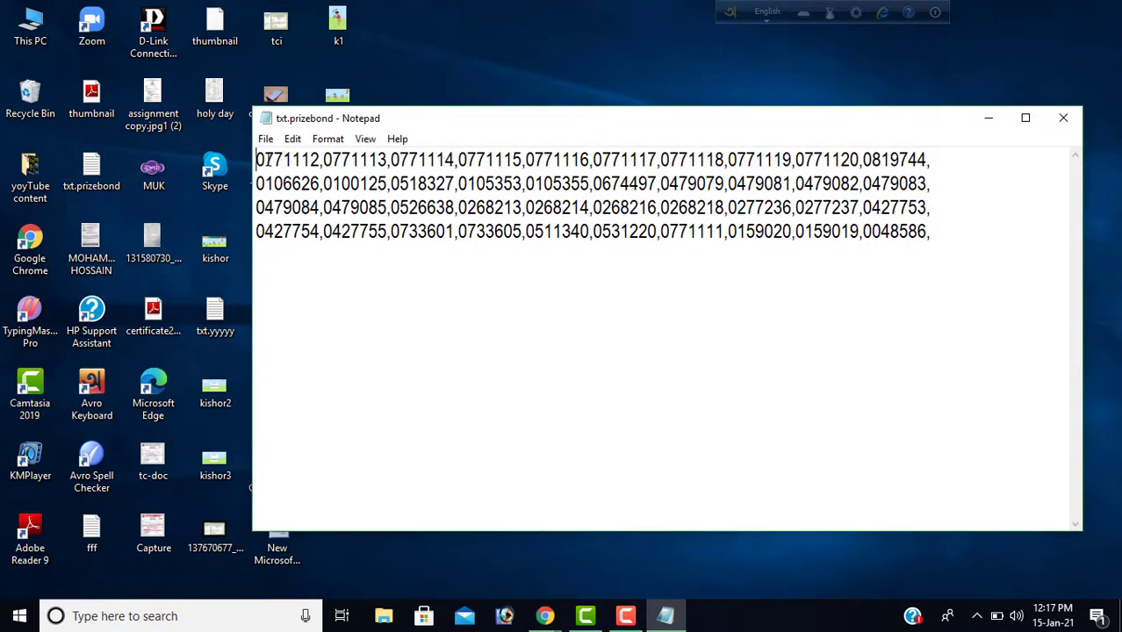
drag(261, 160, 522, 160)
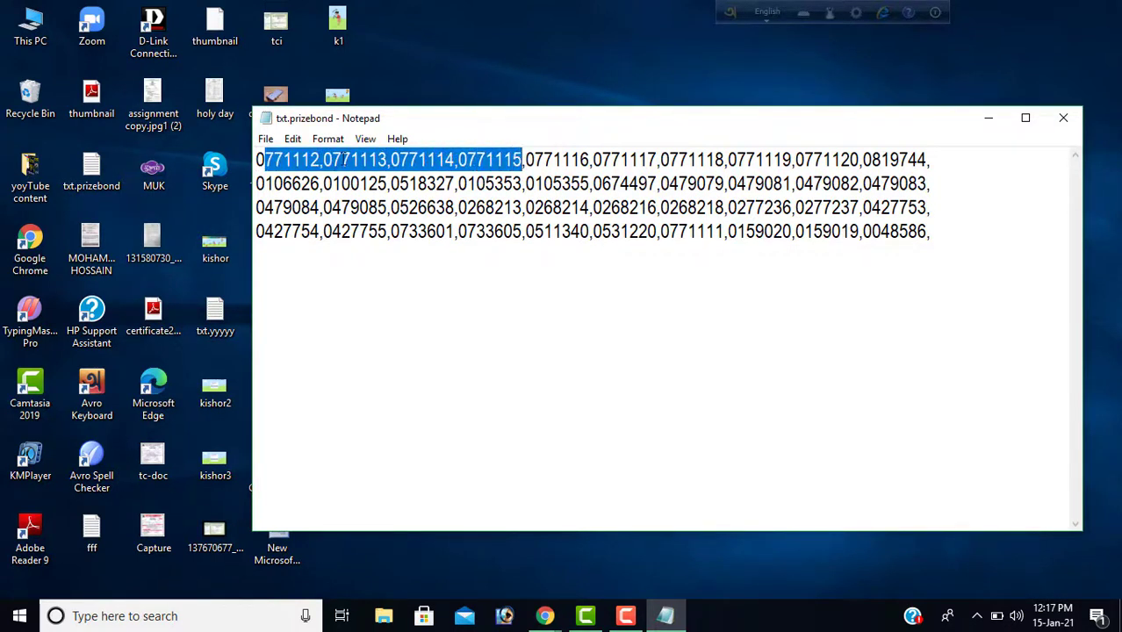
click(324, 160)
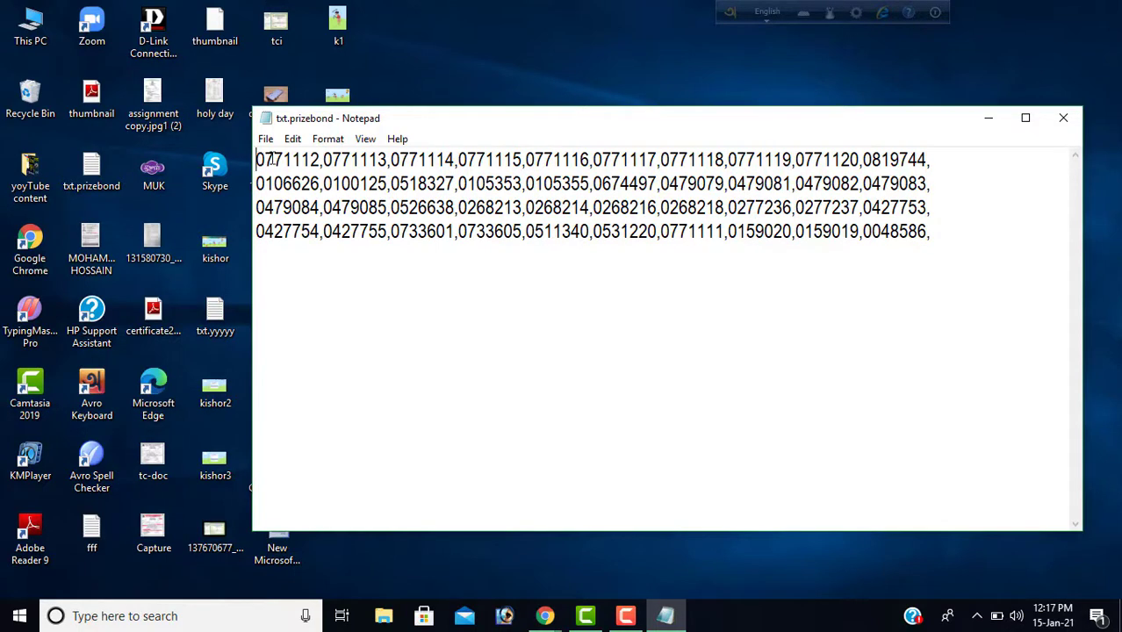
drag(257, 160, 321, 160)
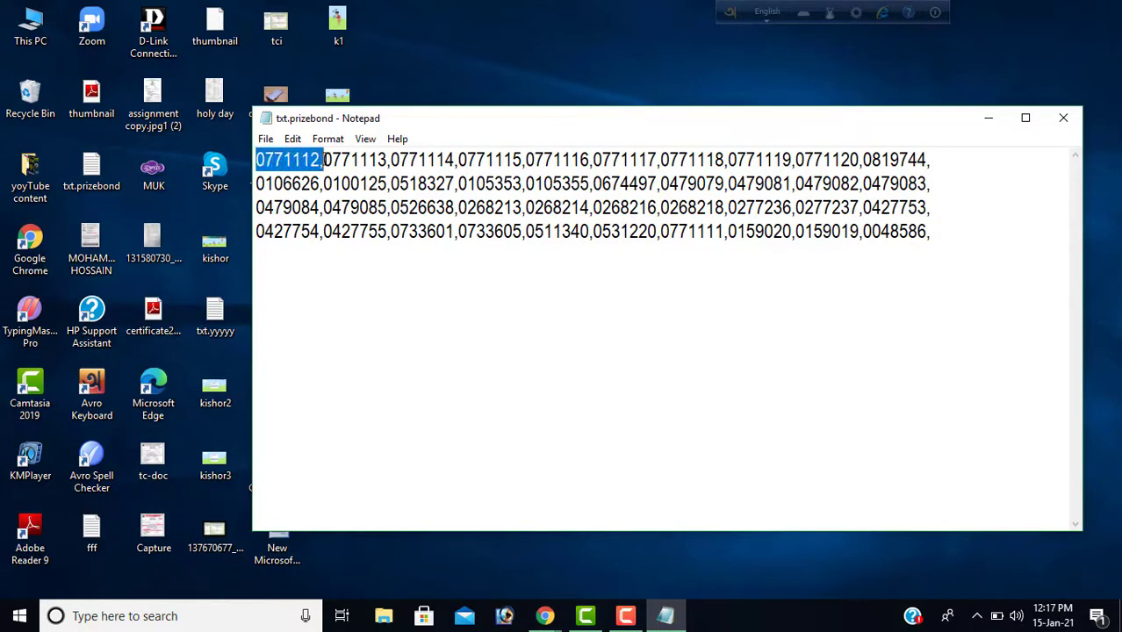
right_click(308, 159)
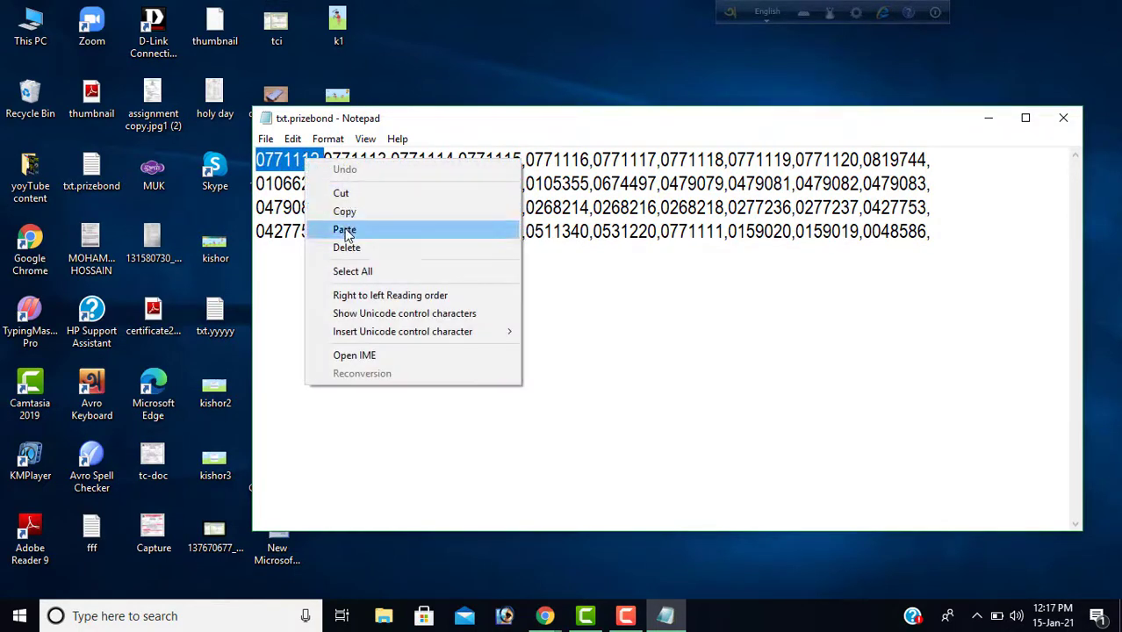
click(303, 160)
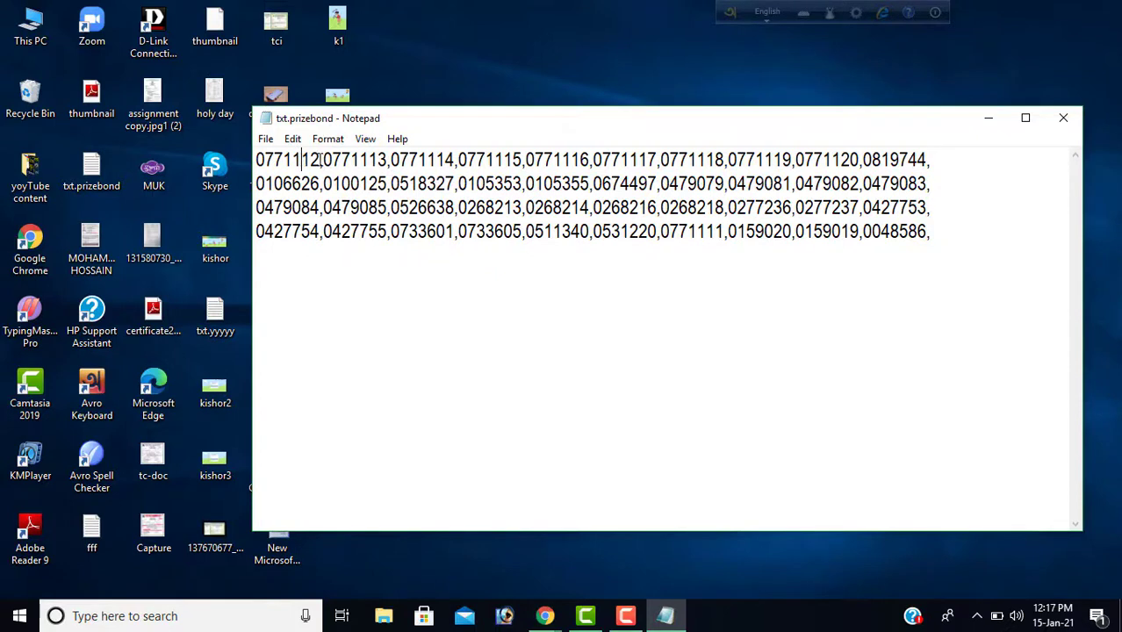
drag(320, 159, 261, 169)
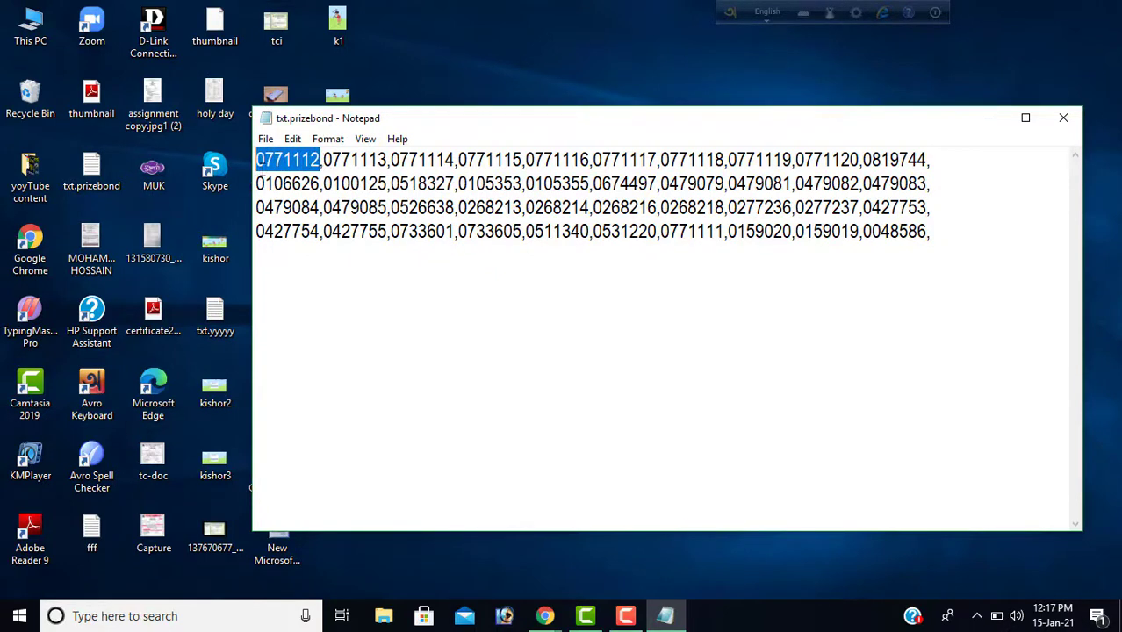
right_click(266, 163)
click(300, 217)
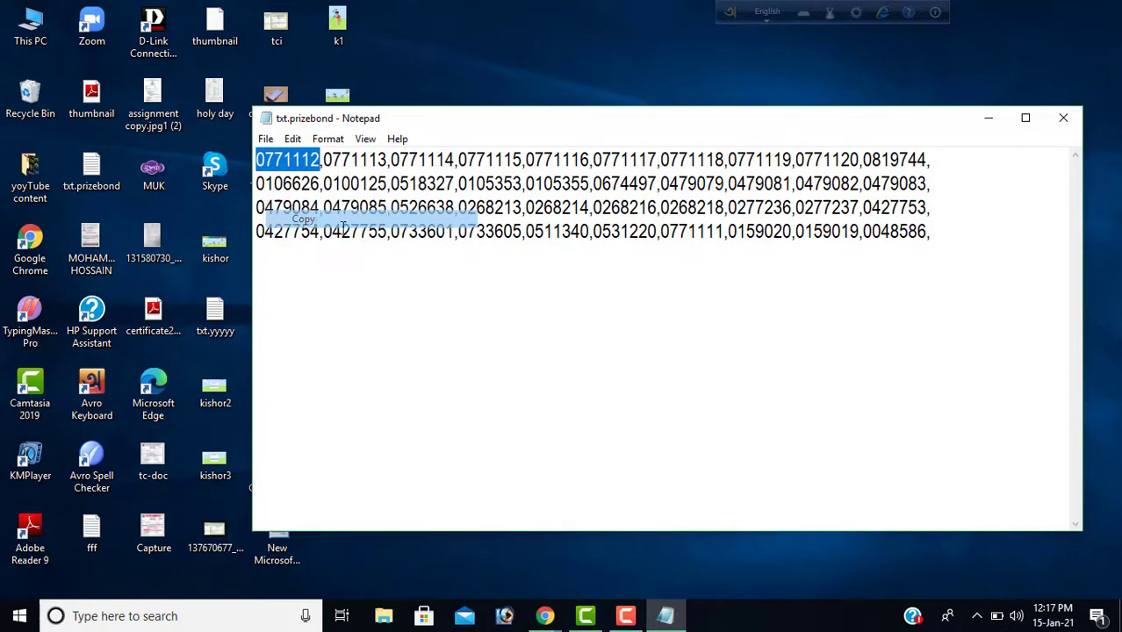
click(546, 606)
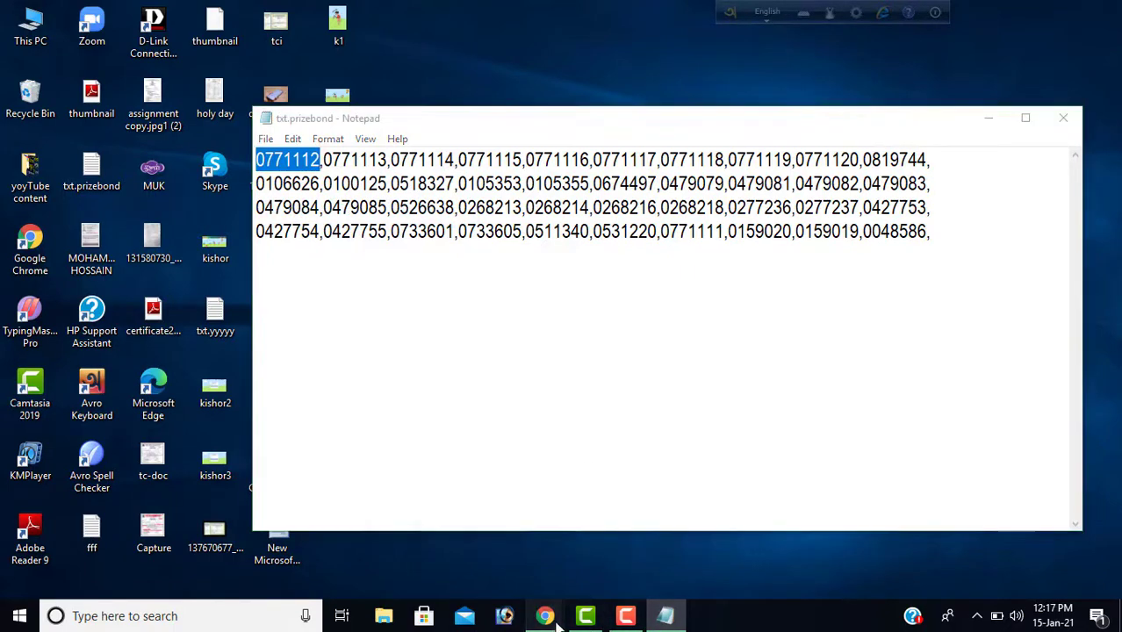
- Replace the Enter Number contents with 0771112 and search, getting 'Sorry, No match found.'
click(601, 566)
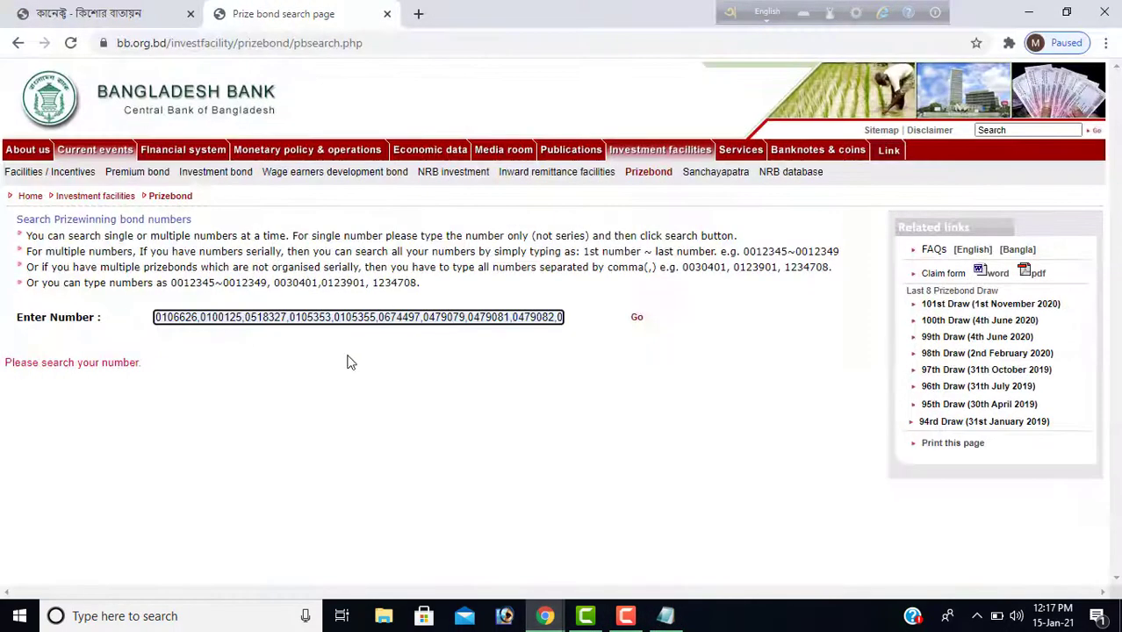
key(ctrl+a)
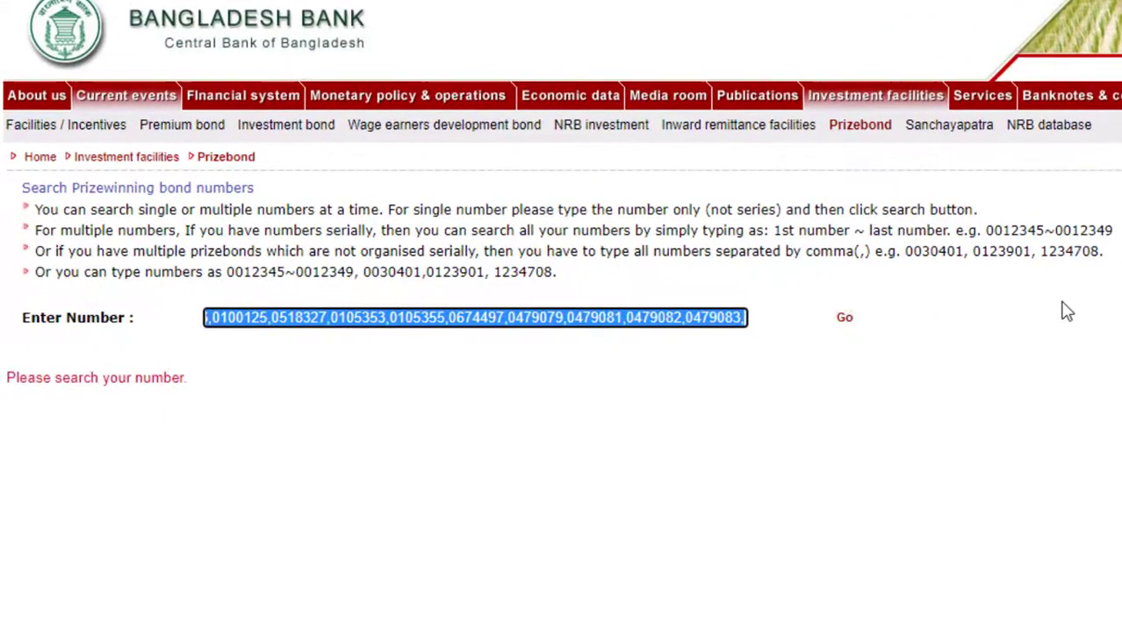
key(BackSpace)
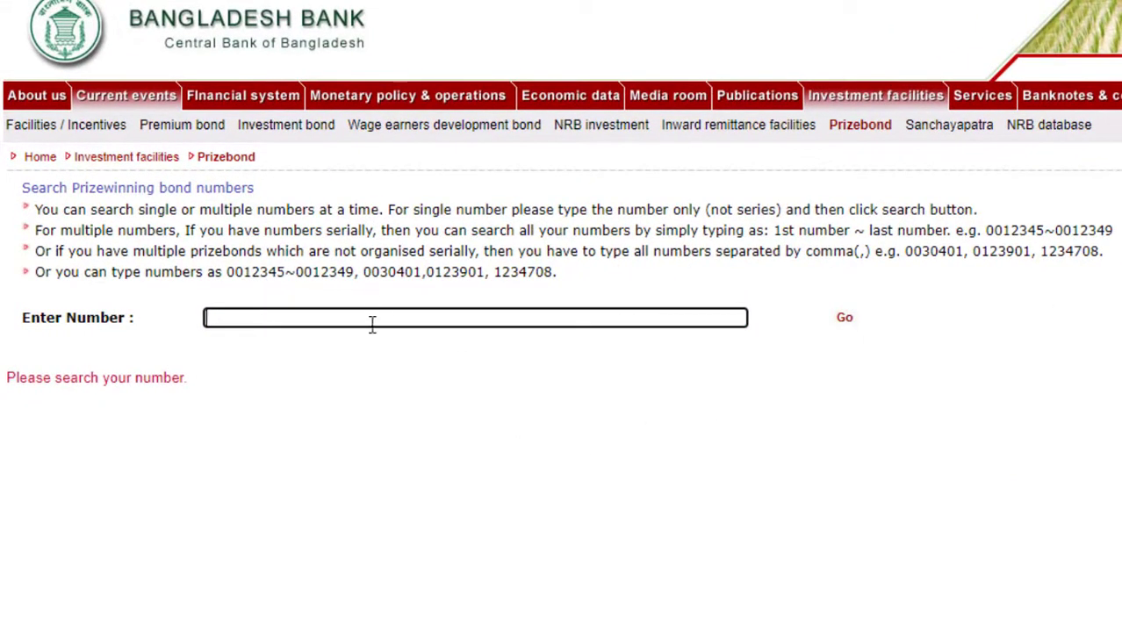
click(373, 320)
right_click(372, 320)
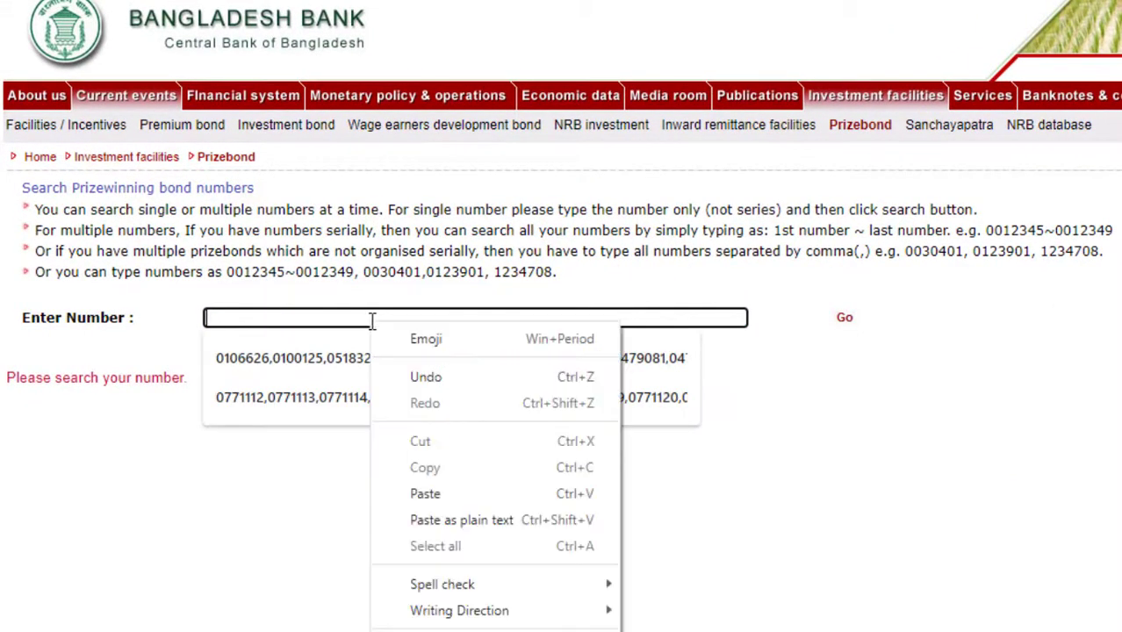
click(428, 495)
click(892, 290)
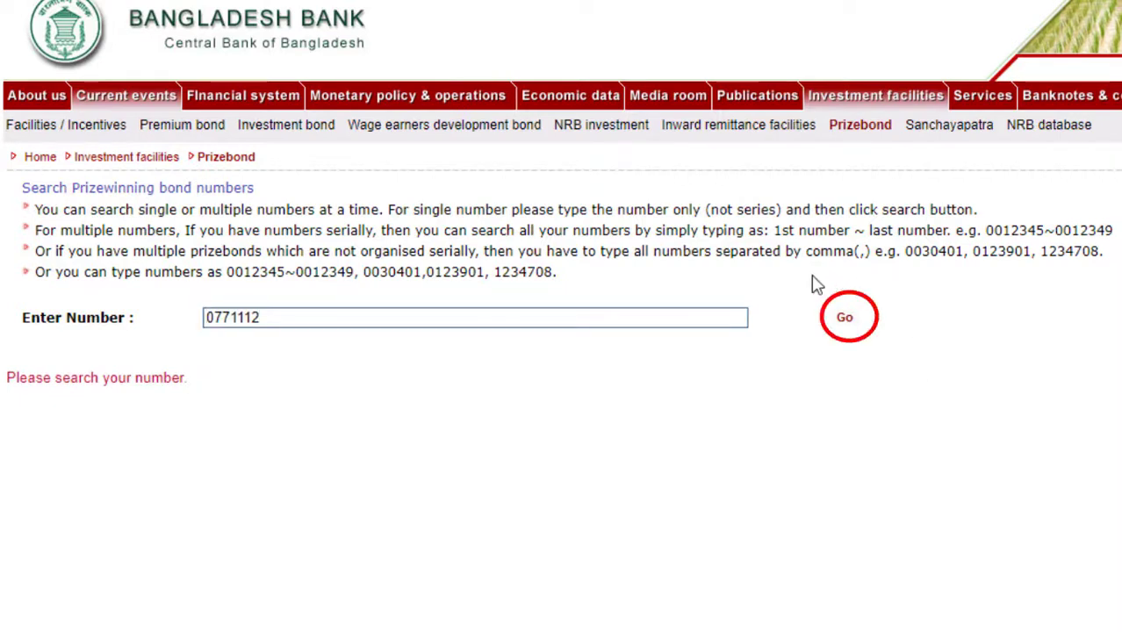
click(847, 322)
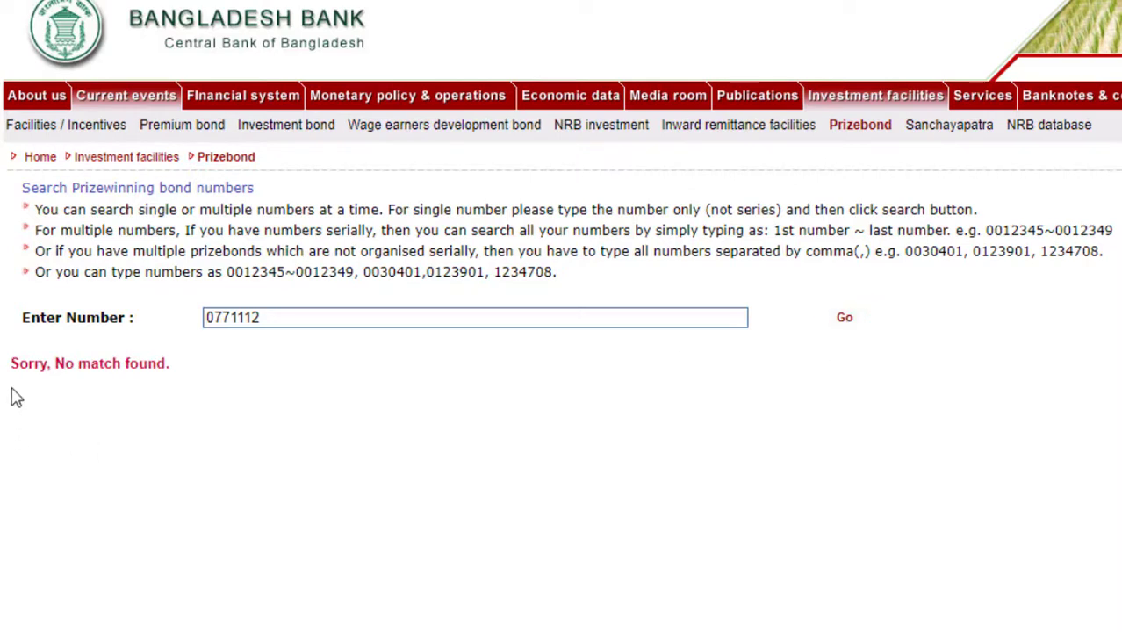
- Erase the searched number from the field and switch back to Notepad
click(267, 318)
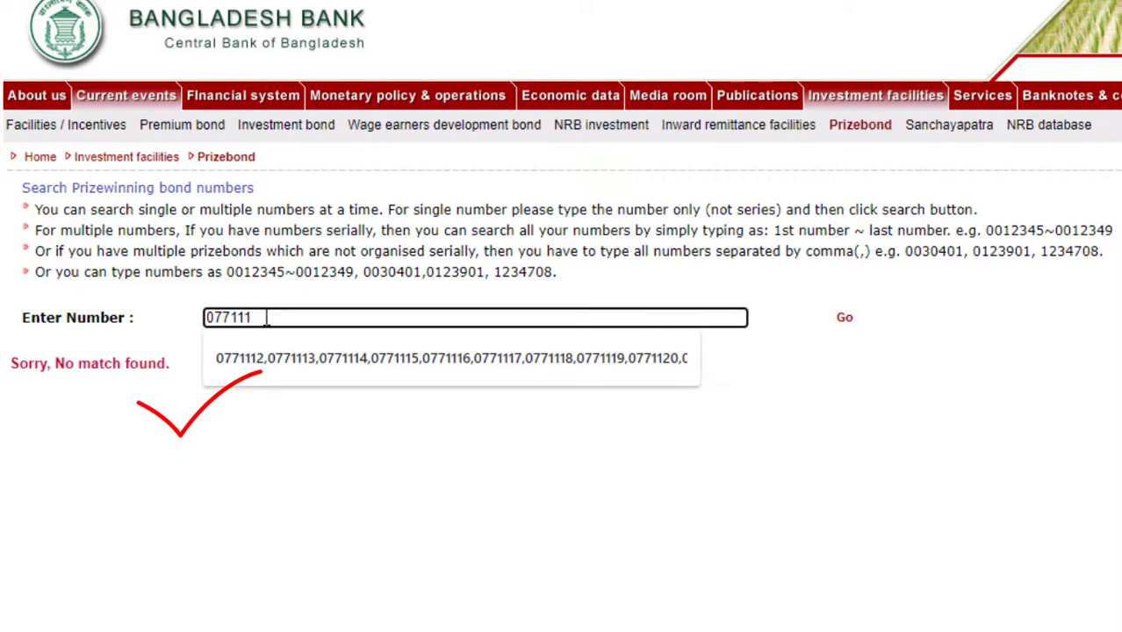
key(BackSpace)
key(BackSpace)
key(BackSpace)
key(BackSpace)
key(BackSpace)
key(BackSpace)
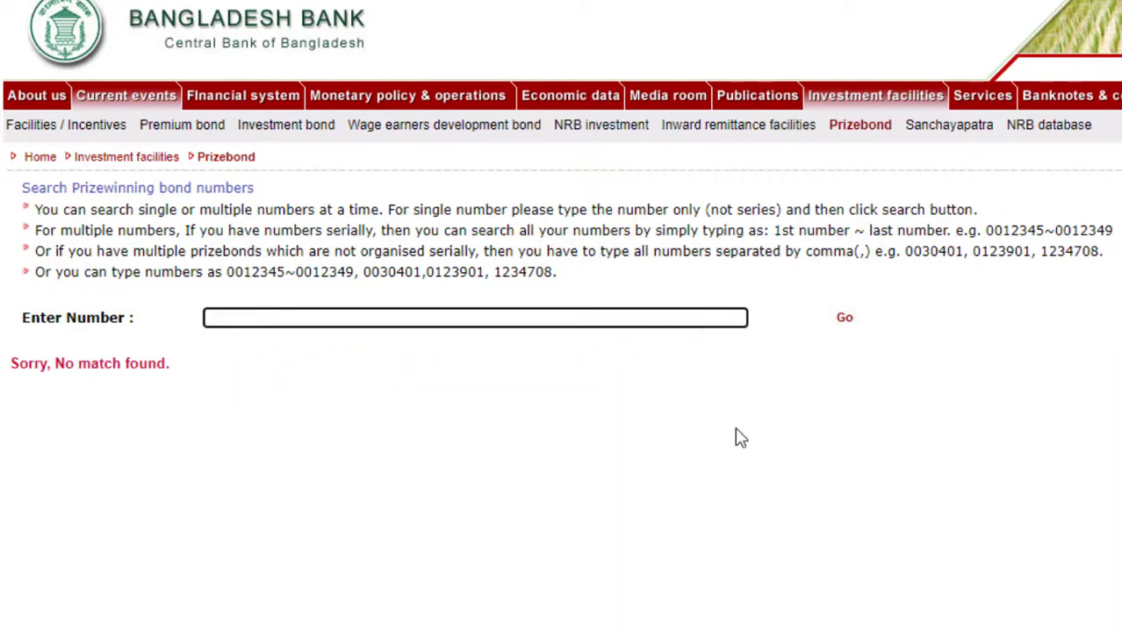
key(alt+Tab)
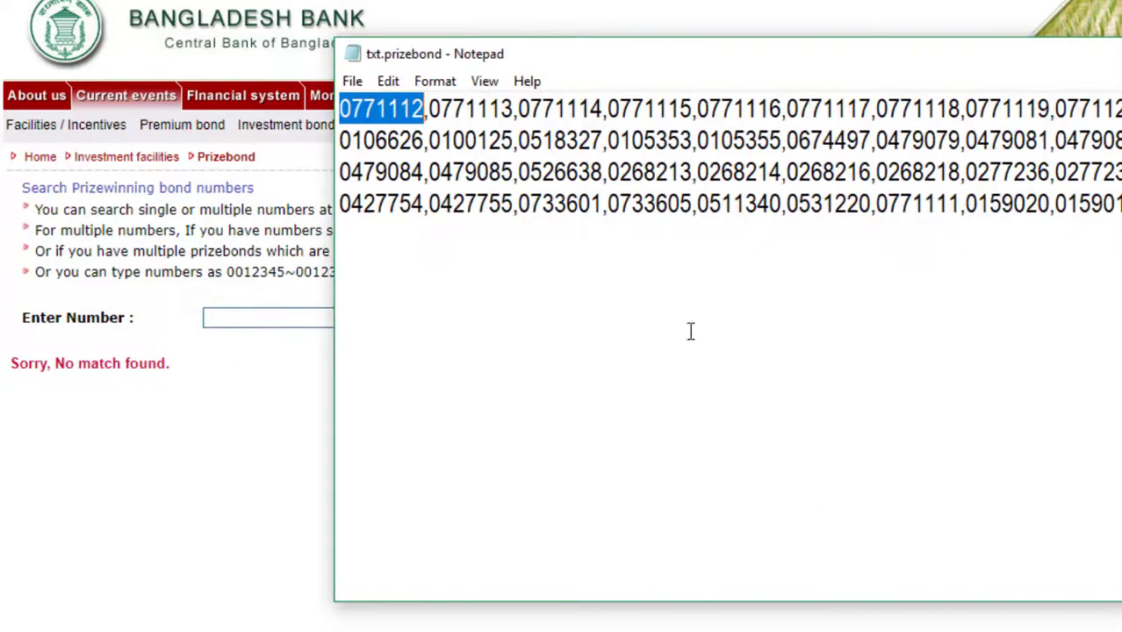
- Copy the first four bond numbers, 0771112 through 0771115, from txt.prizebond
key(alt+Tab)
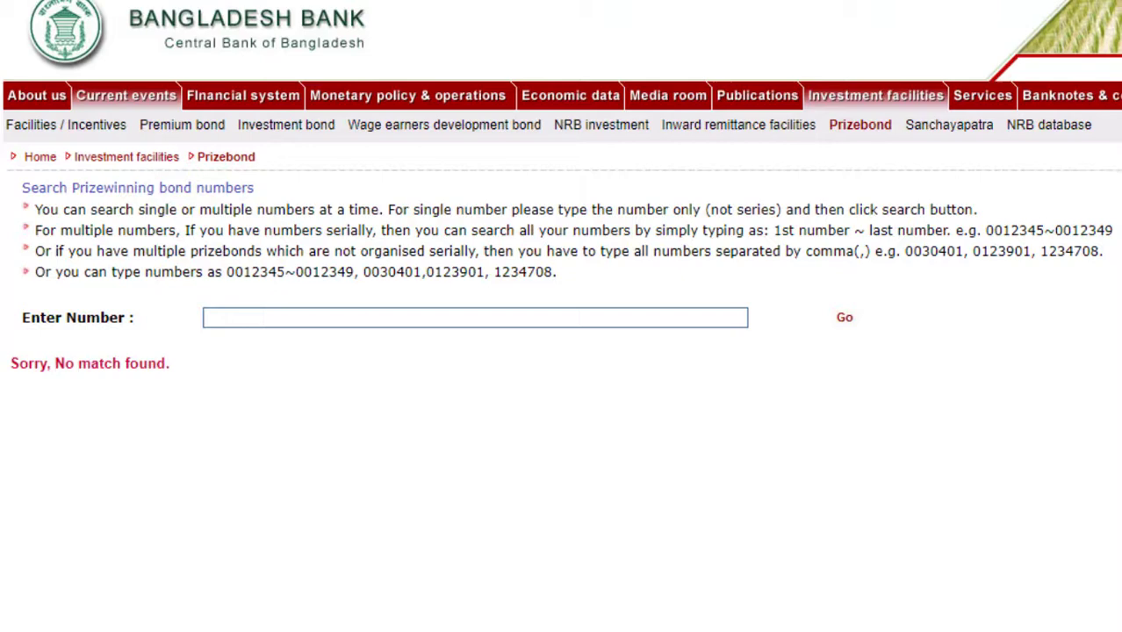
click(917, 627)
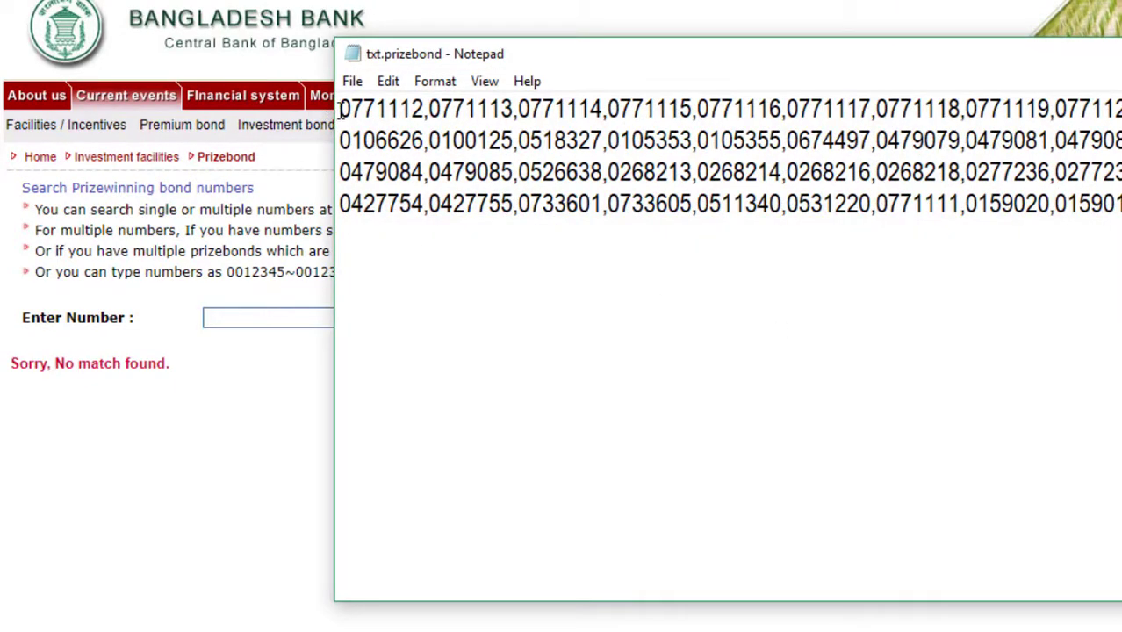
drag(340, 109, 682, 109)
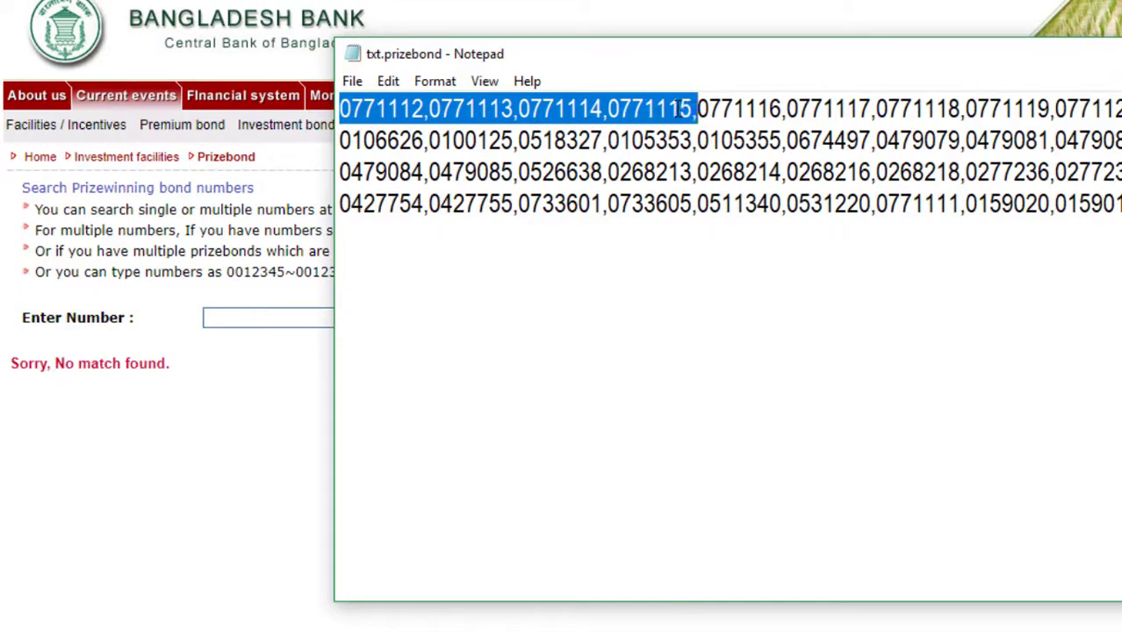
right_click(682, 109)
click(728, 178)
- Return to the prize bond search page with the empty Enter Number field in focus
click(723, 630)
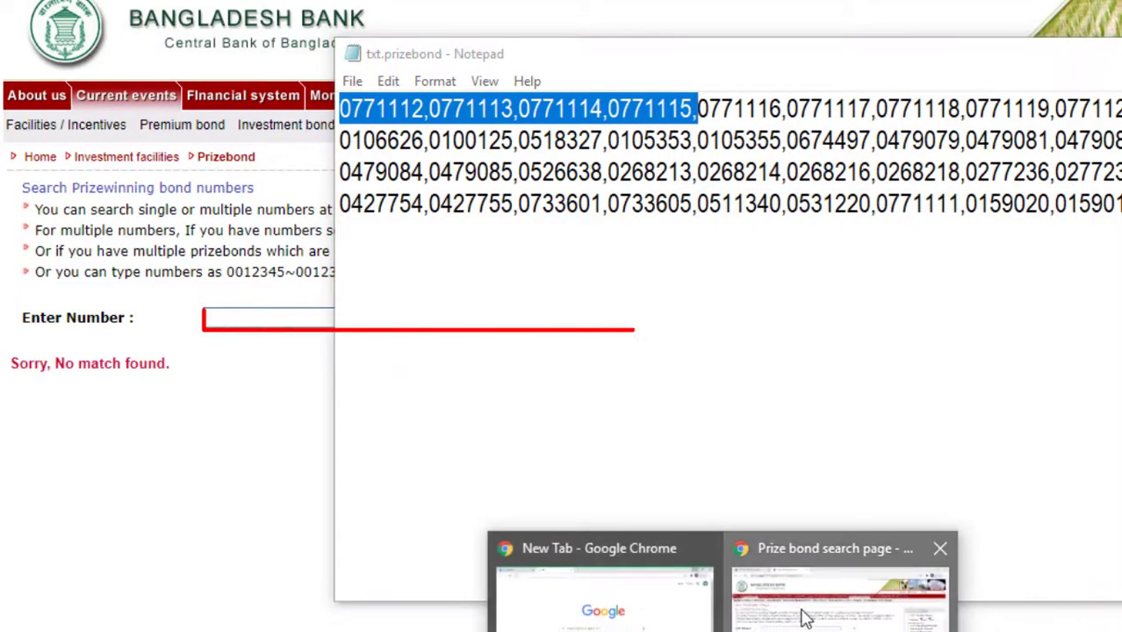
click(805, 616)
click(267, 318)
right_click(267, 319)
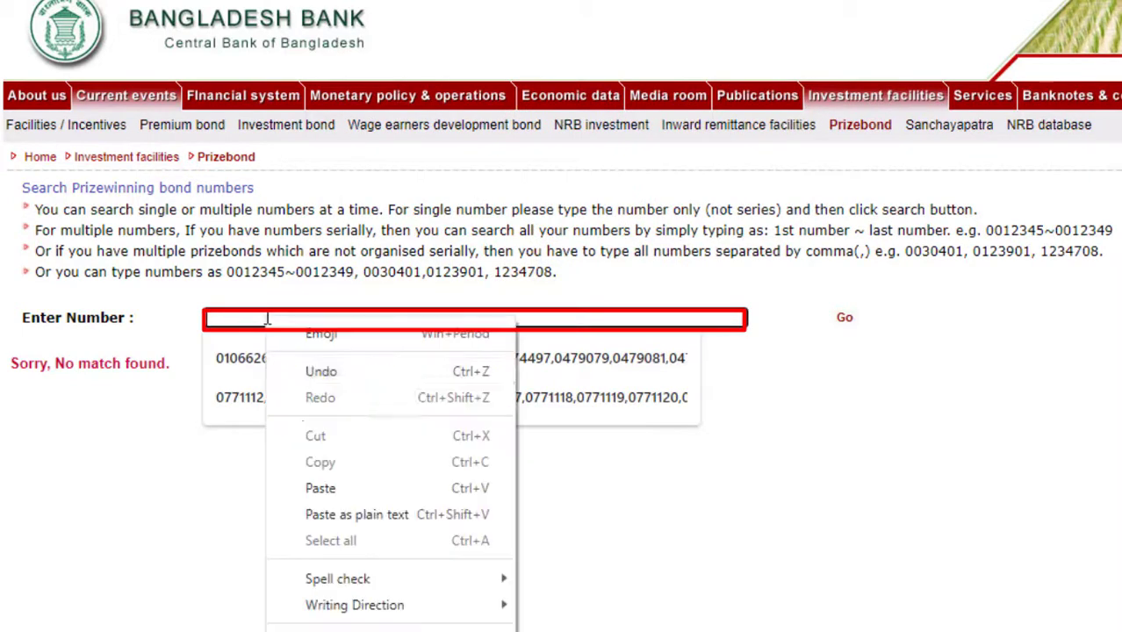
click(320, 488)
click(850, 320)
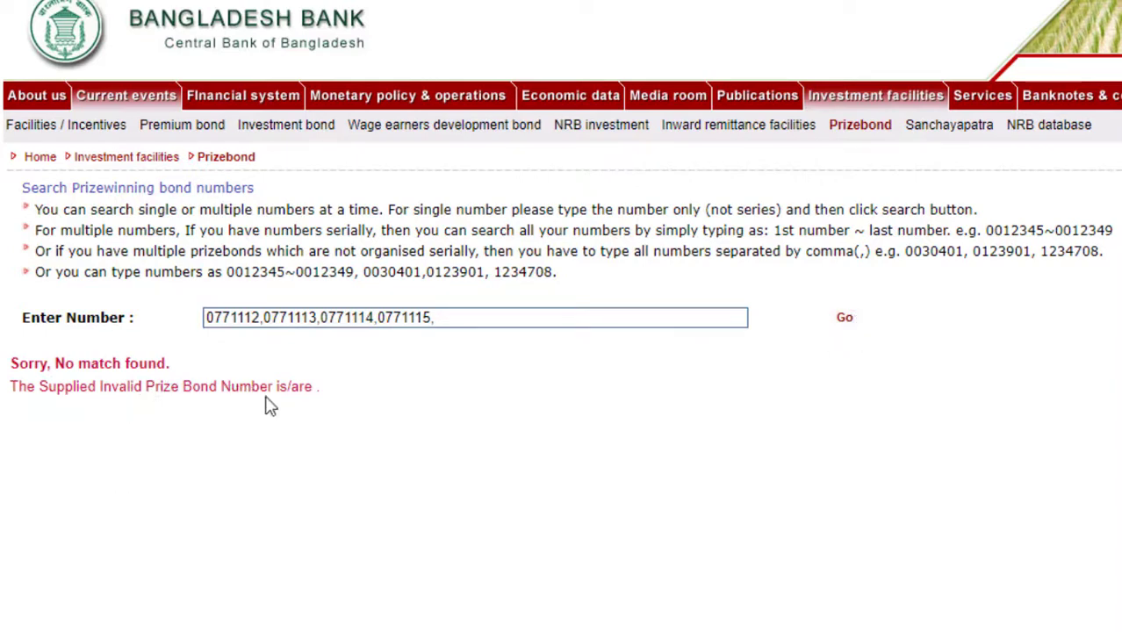
click(264, 321)
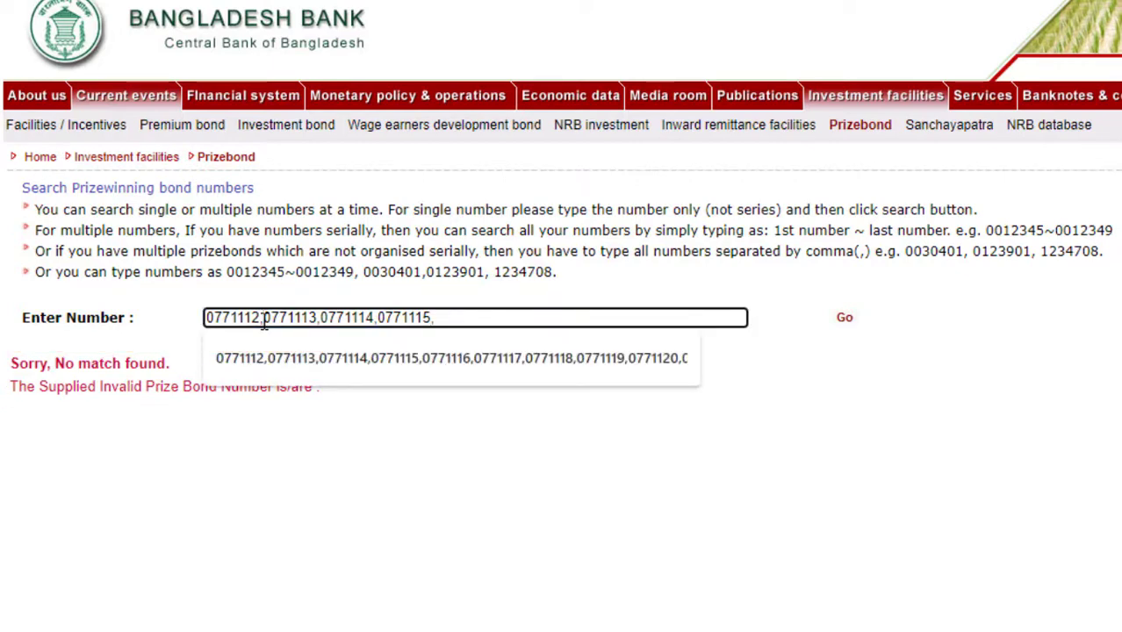
- Change the entry to 0771112~0771113,0771114,0771115 using the example's tilde and search again
double_click(1047, 230)
right_click(1051, 236)
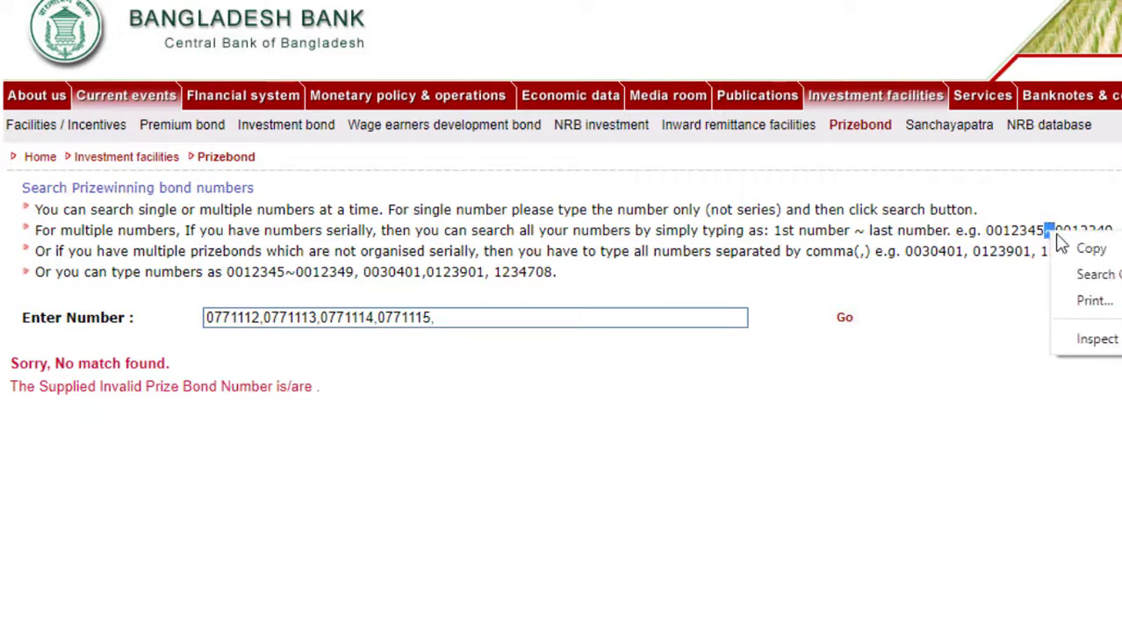
click(1088, 249)
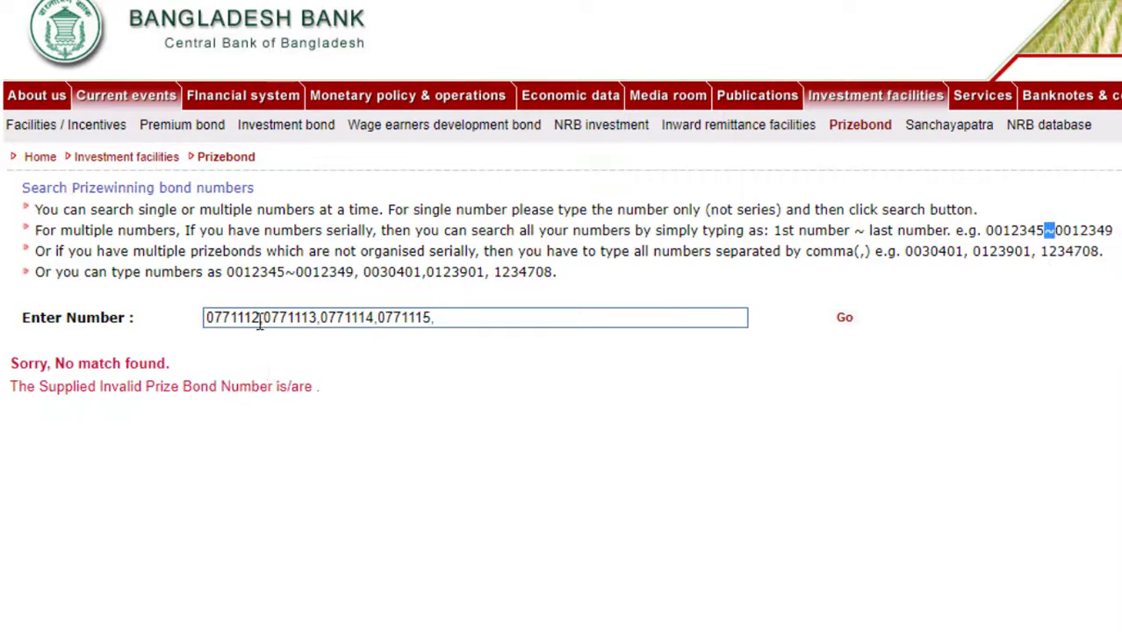
click(260, 324)
right_click(260, 323)
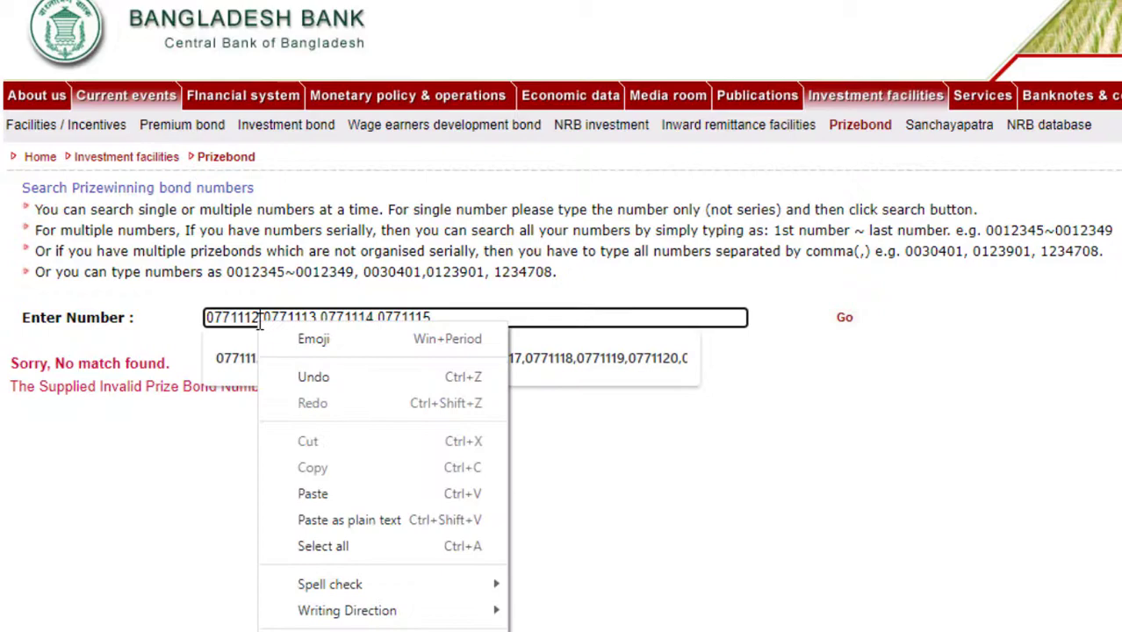
click(303, 488)
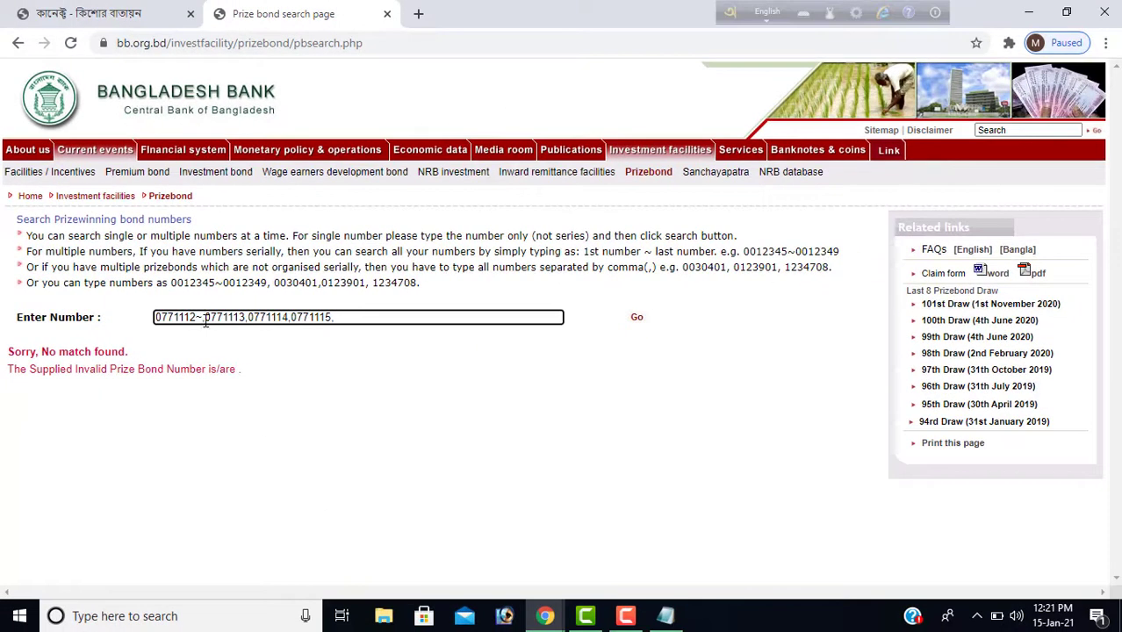
key(BackSpace)
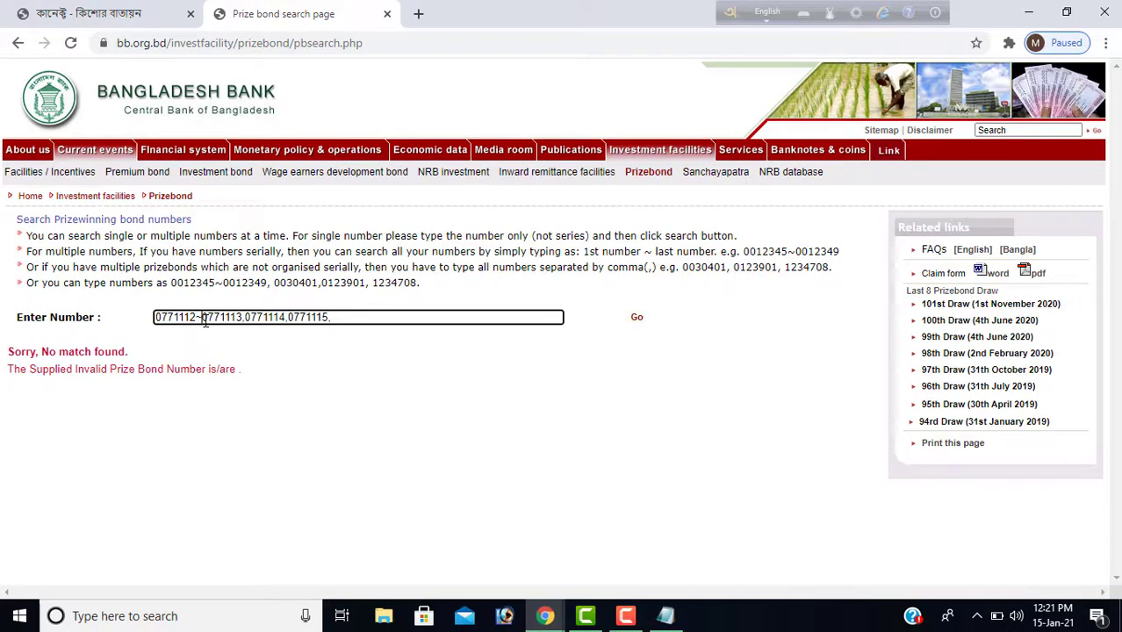
click(637, 319)
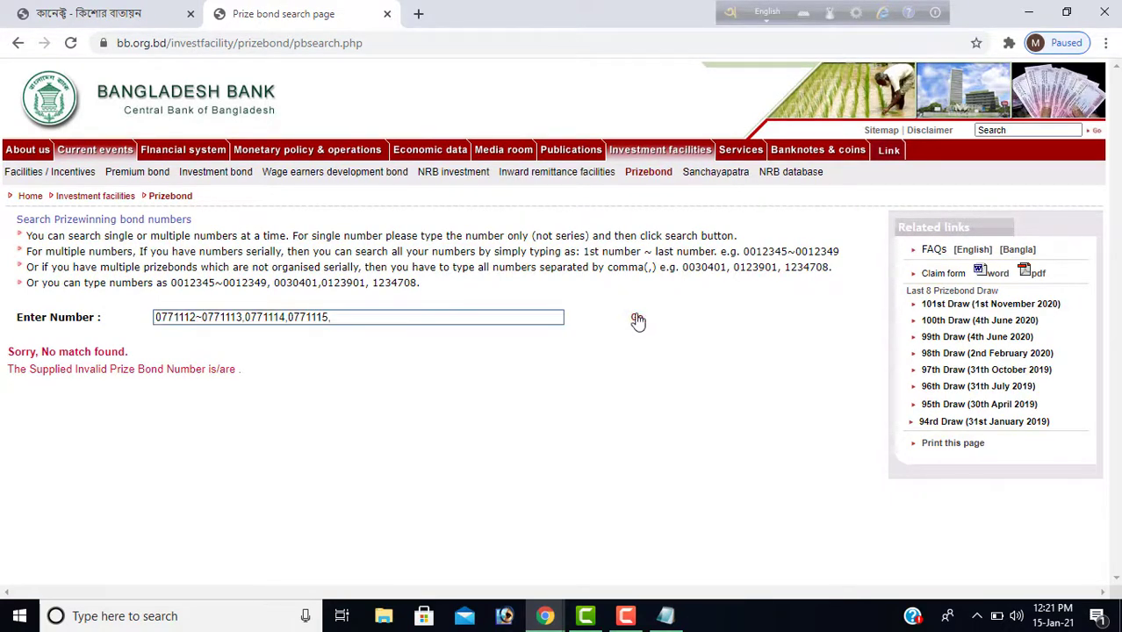